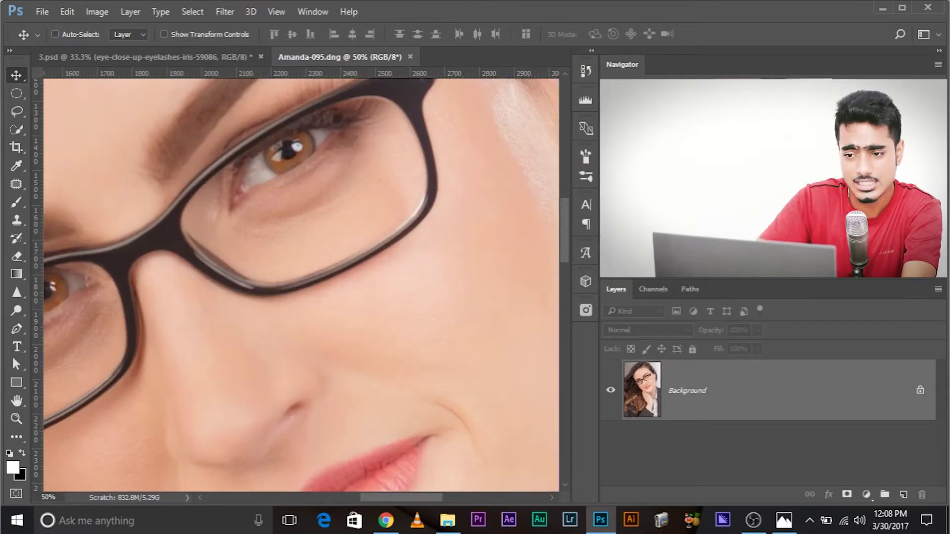
# Switch from the Amanda-095.dng glasses portrait to the 3.psd blue-eye close-up.
pyautogui.moveTo(346, 201); pyautogui.dragTo(357, 206)
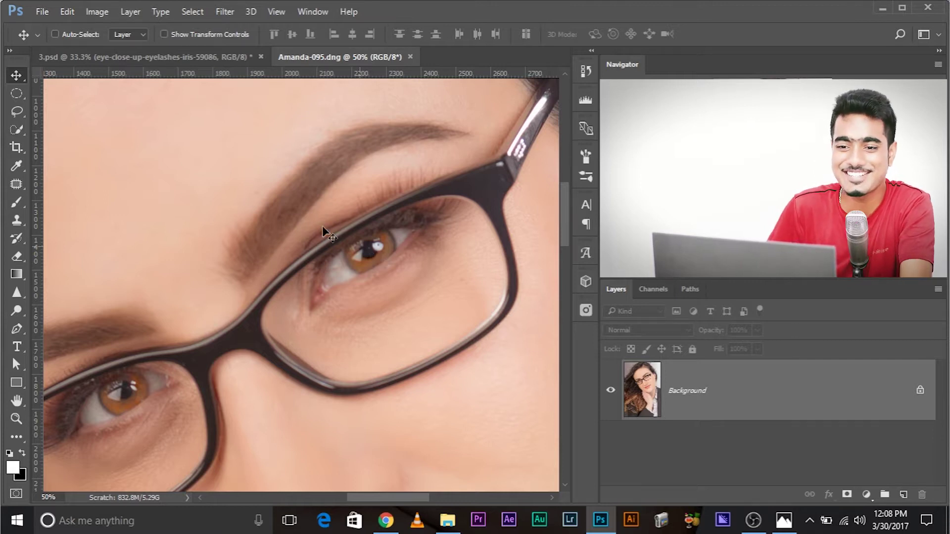
pyautogui.click(180, 58)
pyautogui.scroll(-5, 318, 276)
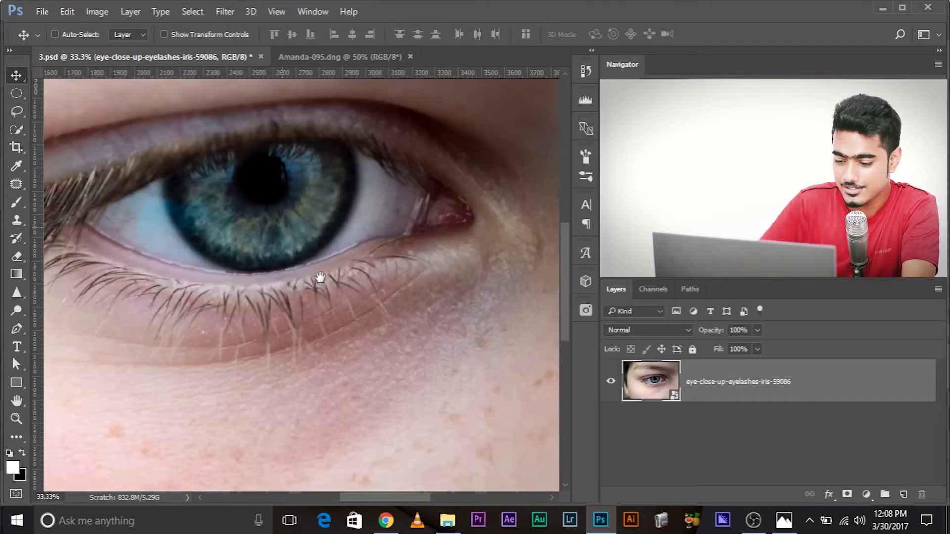
pyautogui.hotkey('ctrl', '-')
pyautogui.hotkey('ctrl', '-')
pyautogui.hotkey('ctrl', '-')
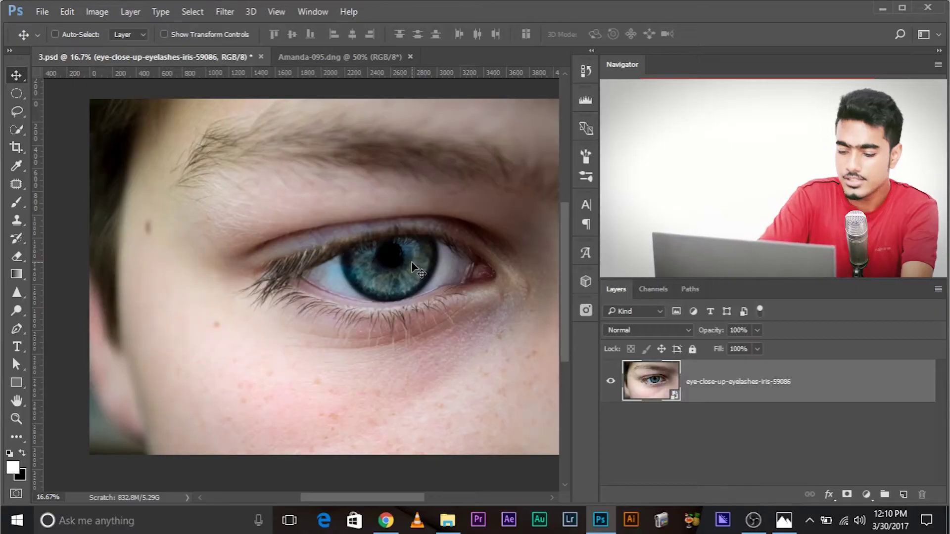
pyautogui.hotkey('ctrl', '+')
# Add an empty Layer 1 above the eye photo and draw an elliptical selection on the iris beside the pupil.
pyautogui.moveTo(411, 262); pyautogui.dragTo(319, 295)
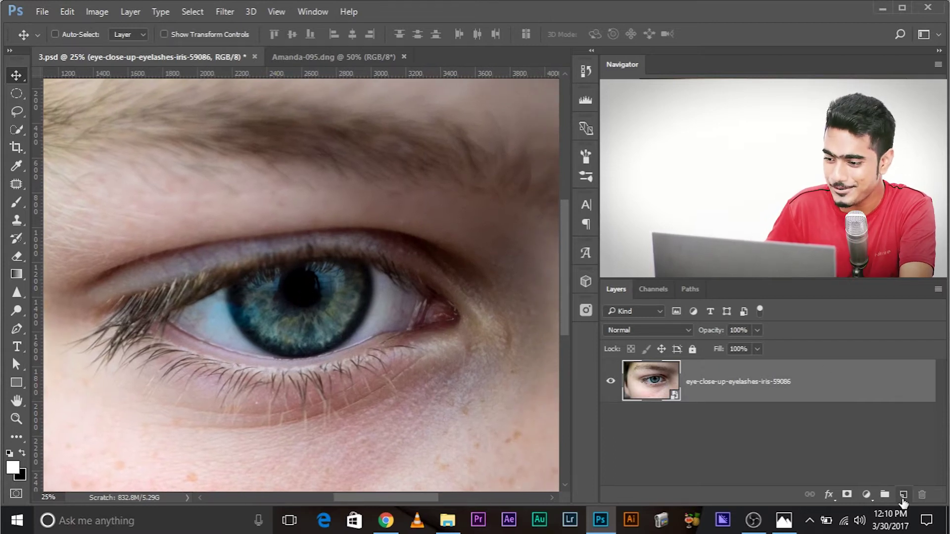
pyautogui.click(904, 495)
pyautogui.click(15, 93)
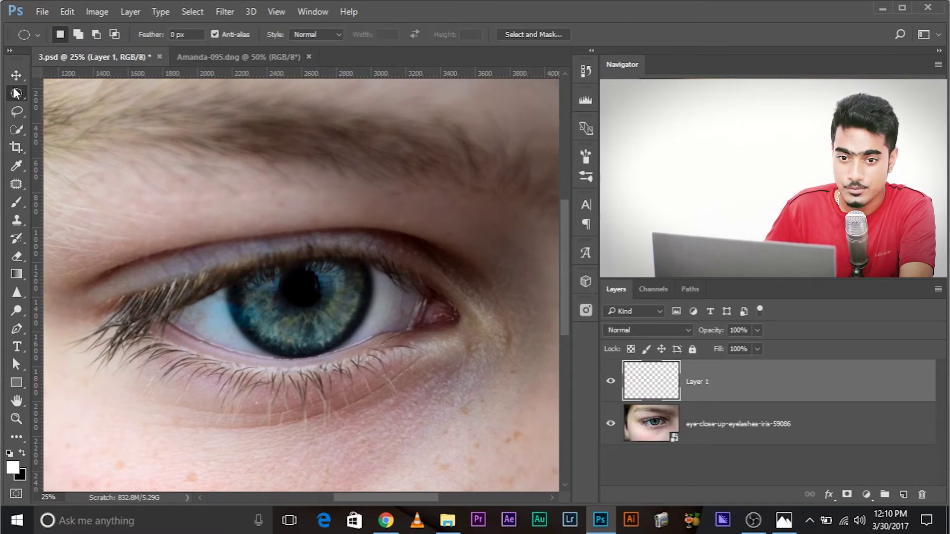
pyautogui.click(56, 110)
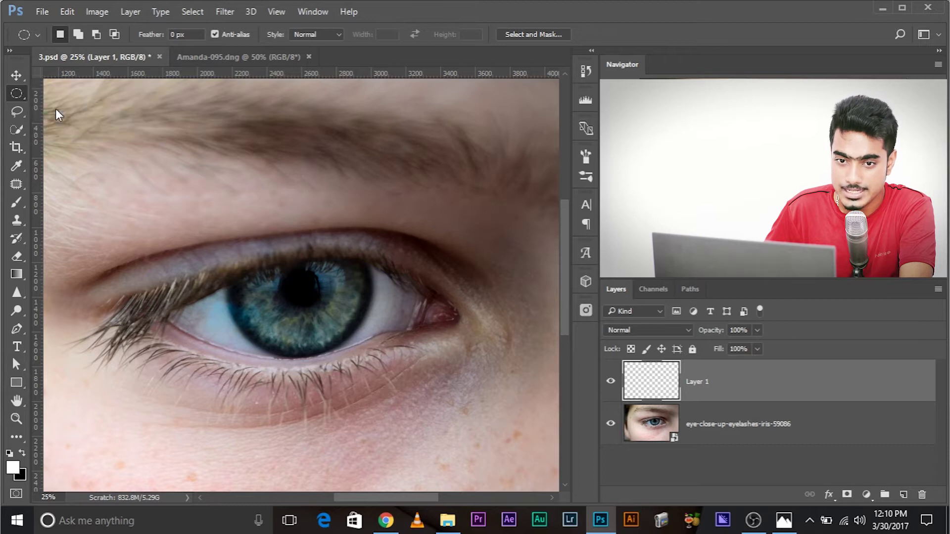
pyautogui.hotkey('ctrl', '+')
pyautogui.hotkey('ctrl', '+')
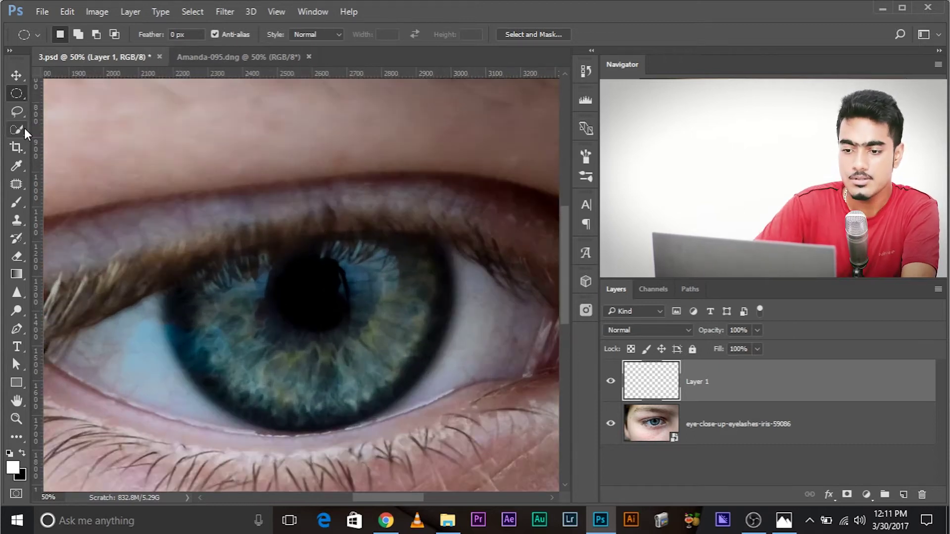
pyautogui.rightClick(24, 94)
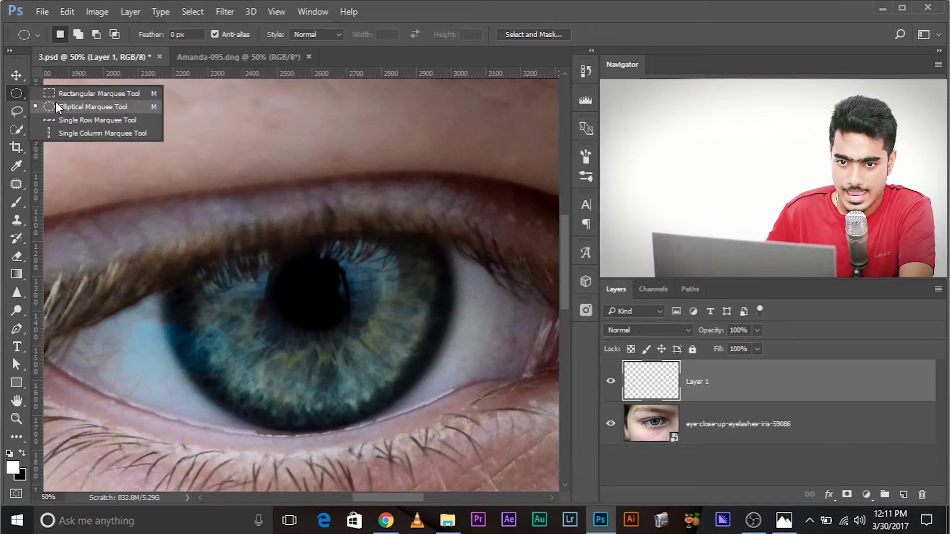
pyautogui.click(6, 97)
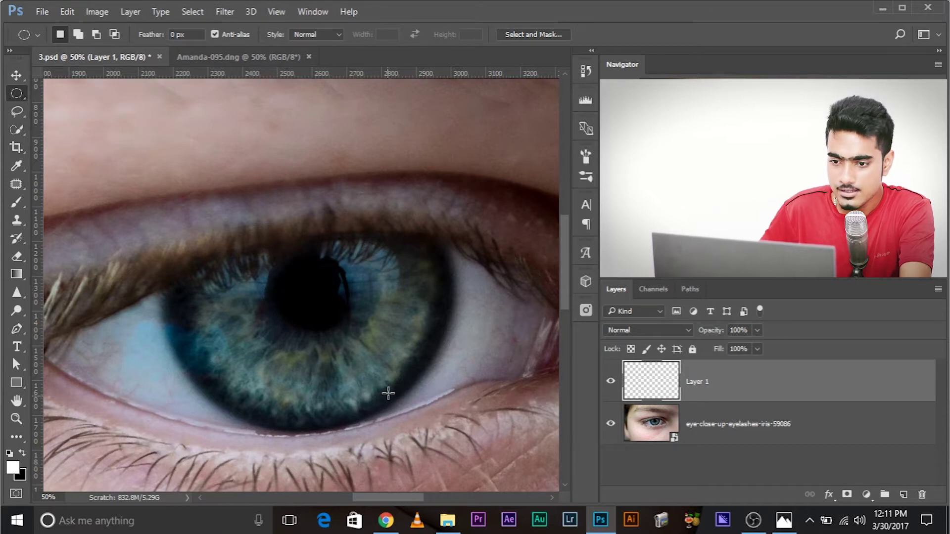
pyautogui.moveTo(360, 279); pyautogui.dragTo(378, 295)
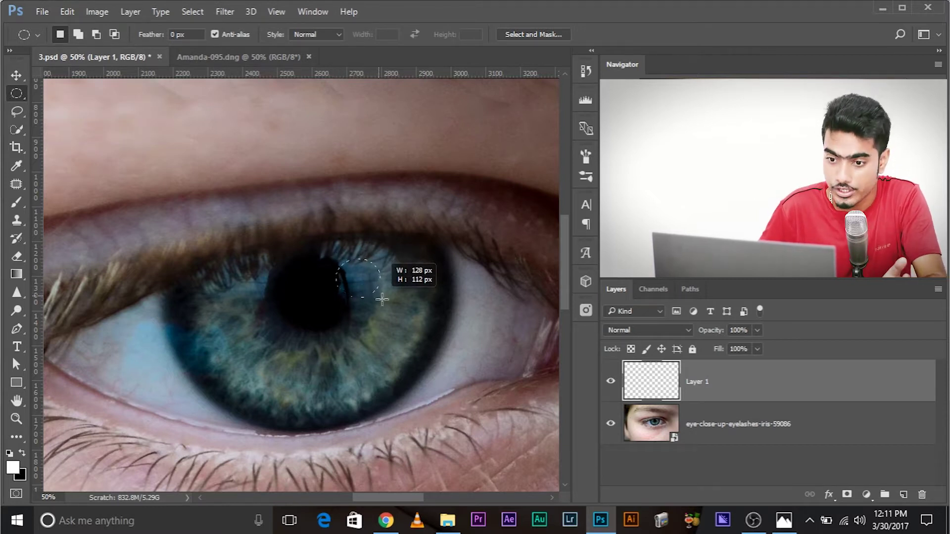
pyautogui.moveTo(382, 298); pyautogui.dragTo(396, 314)
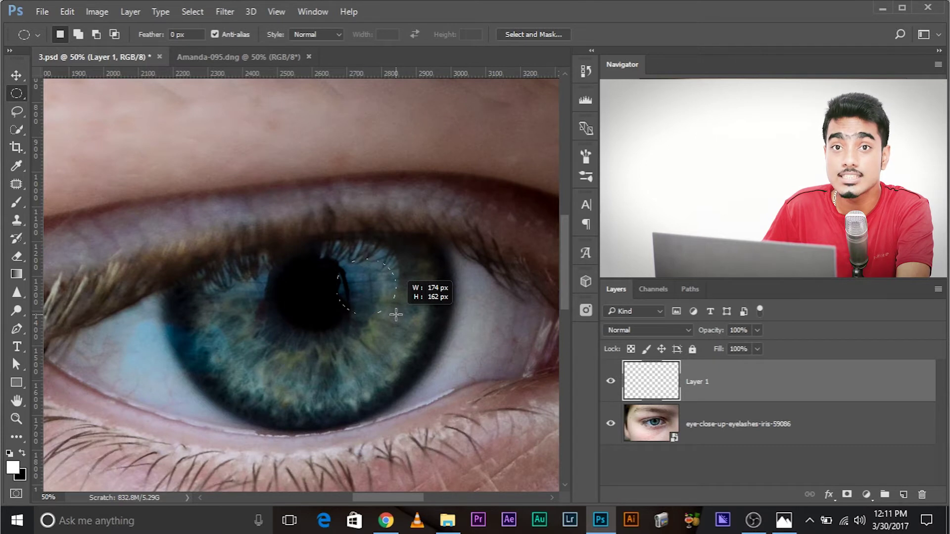
pyautogui.moveTo(396, 314); pyautogui.dragTo(390, 297)
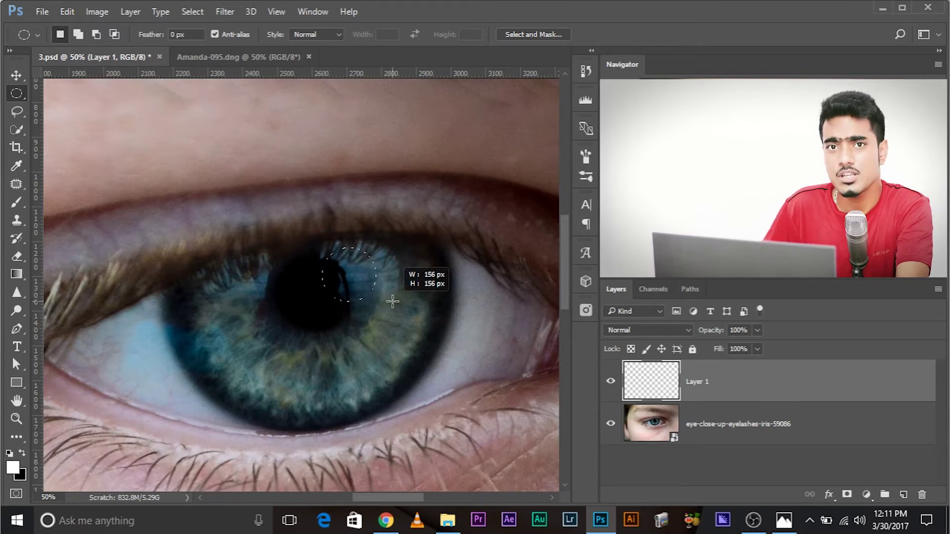
# Shape the selection into a roughly 156 px circle and swap the foreground and background colours.
pyautogui.moveTo(392, 301); pyautogui.dragTo(385, 300)
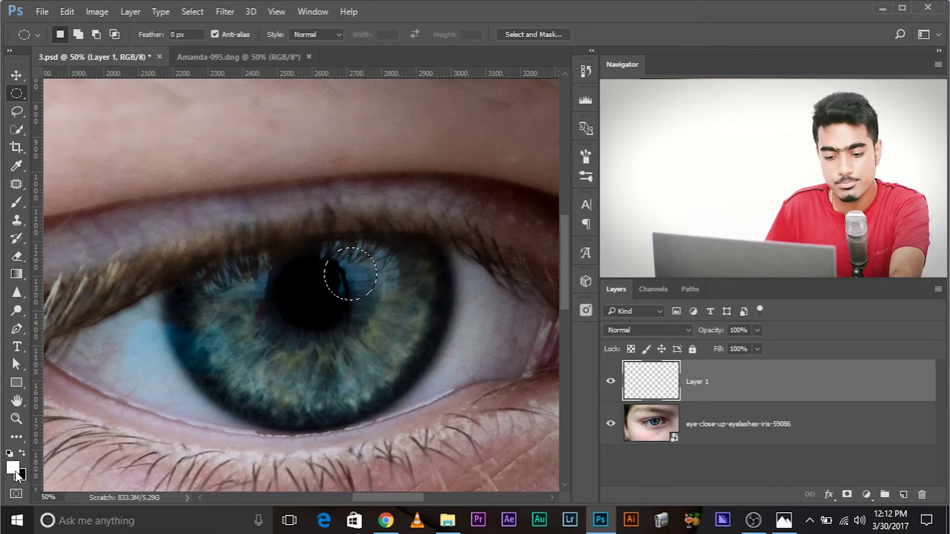
pyautogui.press('x')
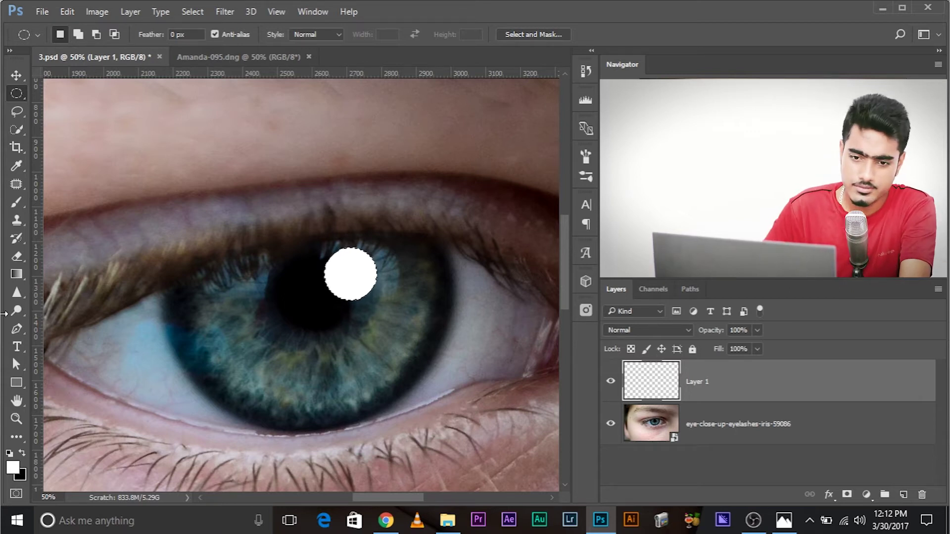
# Fill the circle on Layer 1 with white using the Paint Bucket, then move it into place on the iris.
pyautogui.rightClick(17, 279)
pyautogui.click(69, 290)
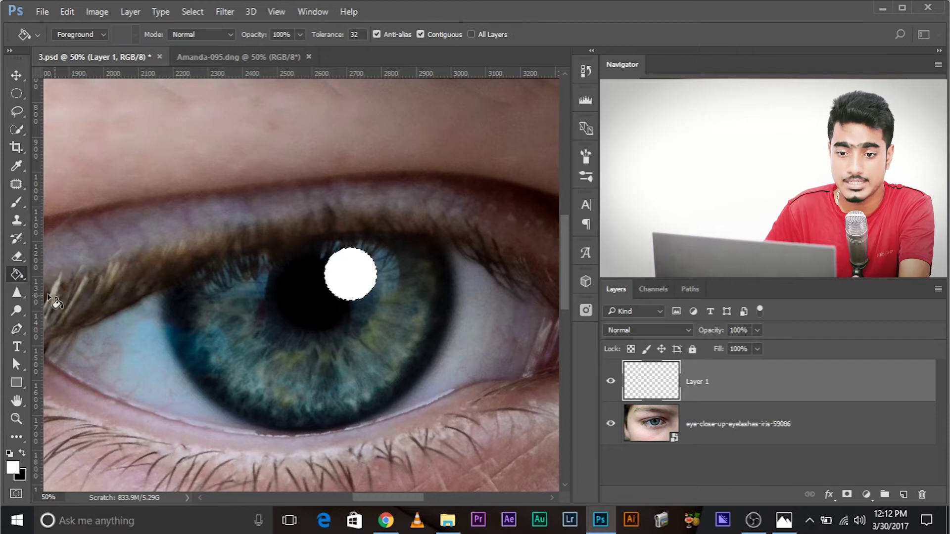
pyautogui.click(18, 77)
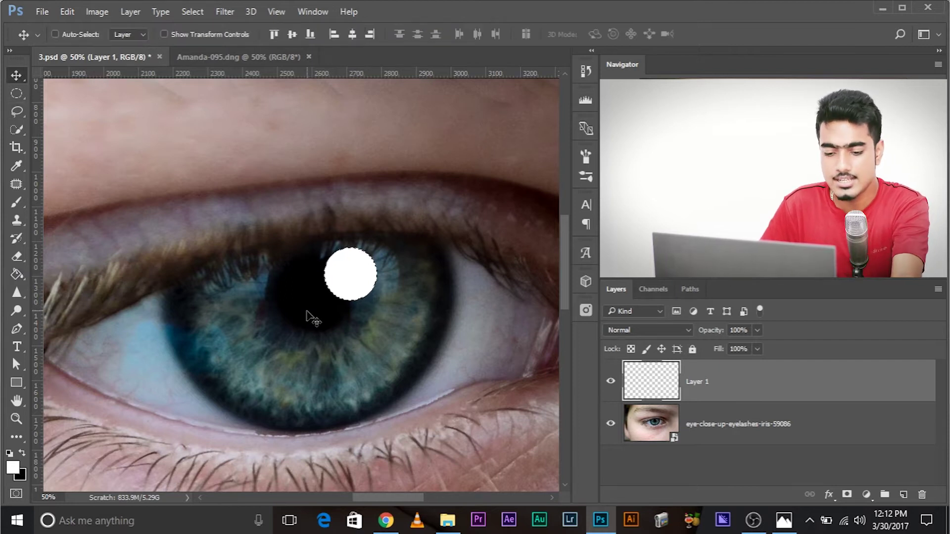
pyautogui.moveTo(311, 319); pyautogui.dragTo(320, 325)
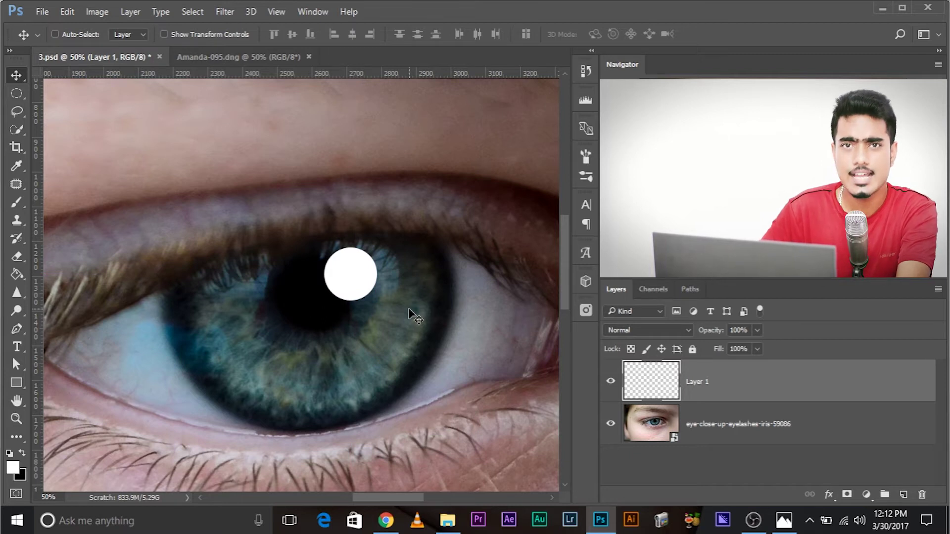
# Apply a 15-pixel Gaussian Blur to the white dot on Layer 1.
pyautogui.click(232, 15)
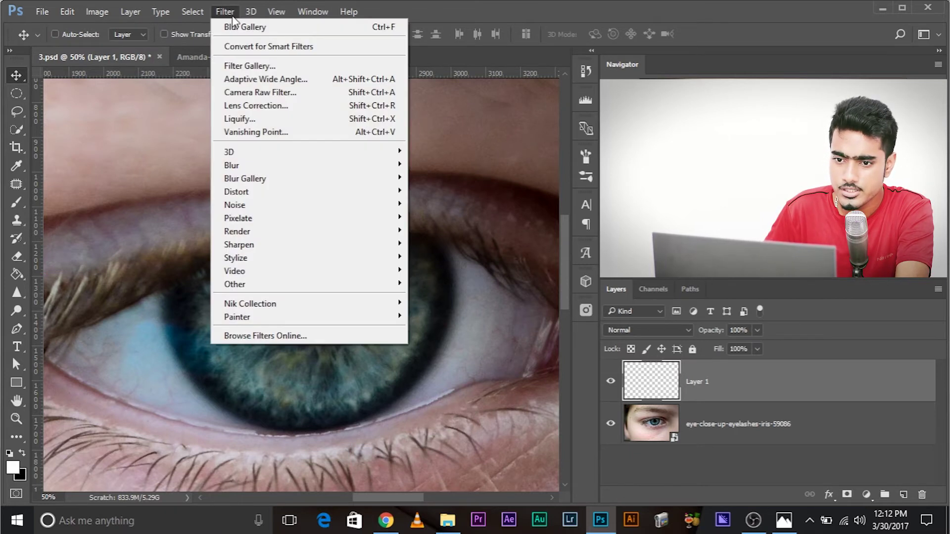
pyautogui.moveTo(384, 165)
pyautogui.click(435, 218)
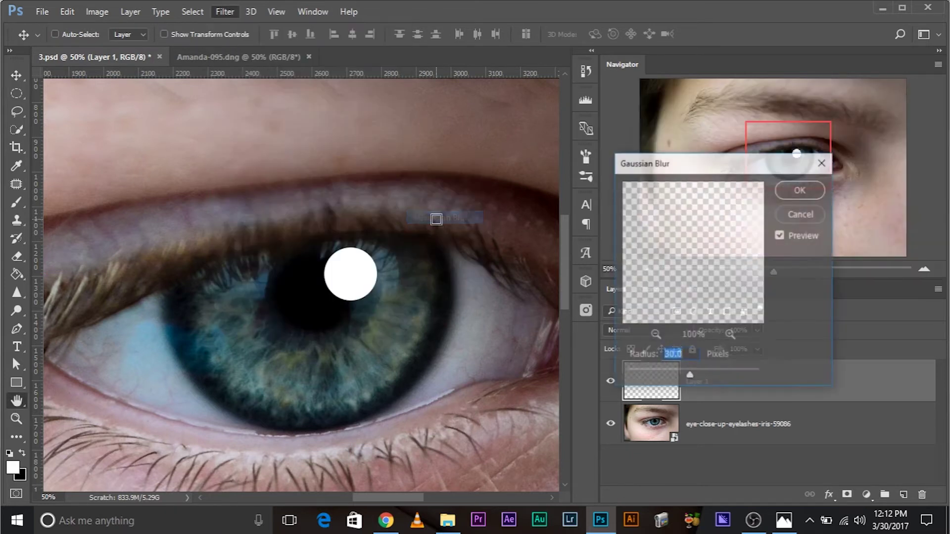
pyautogui.moveTo(670, 171); pyautogui.dragTo(563, 140)
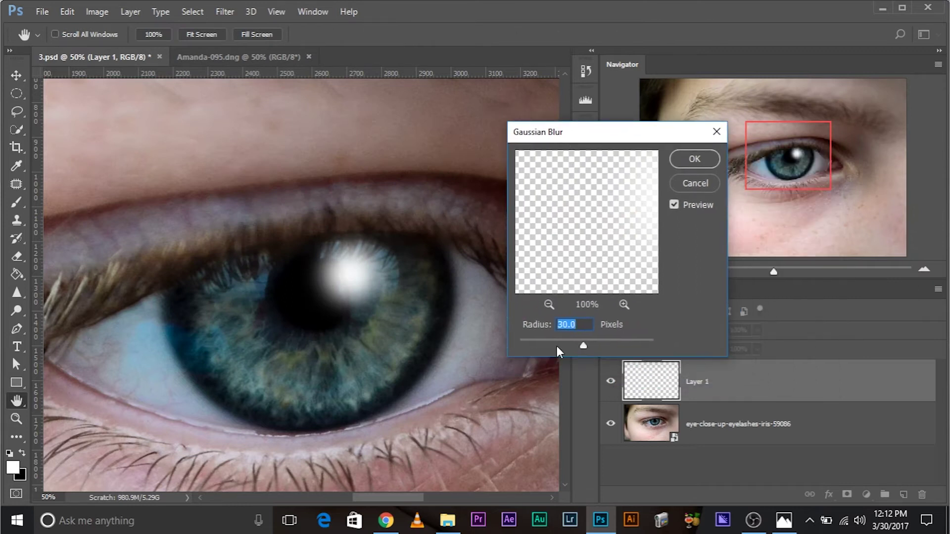
pyautogui.moveTo(557, 346)
pyautogui.mouseDown()
pyautogui.moveTo(542, 346)
pyautogui.moveTo(558, 343)
pyautogui.mouseUp()
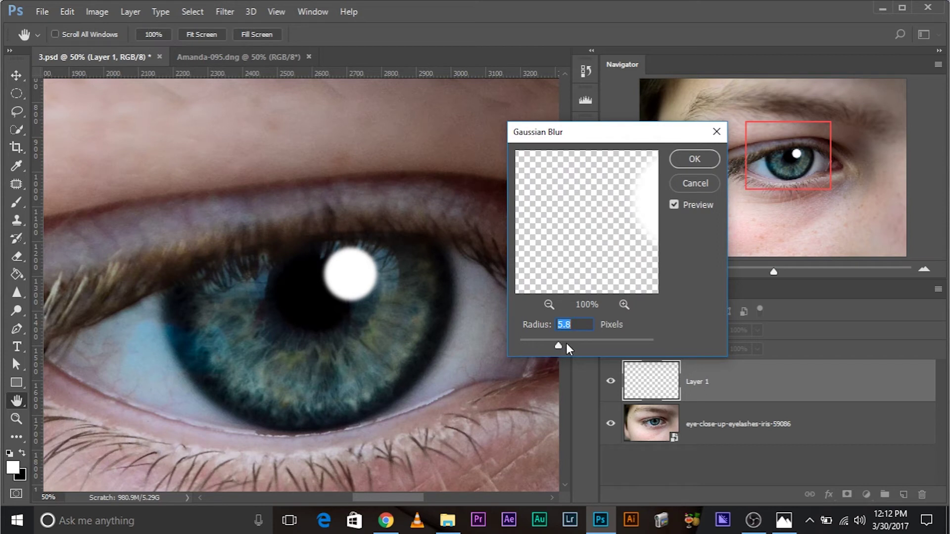
pyautogui.hotkey('ctrl', '+')
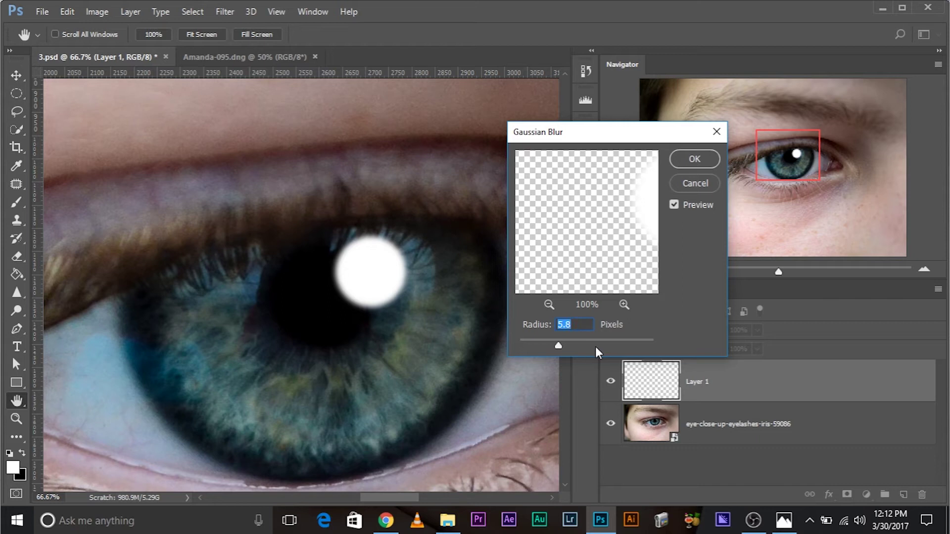
pyautogui.moveTo(565, 343); pyautogui.dragTo(572, 343)
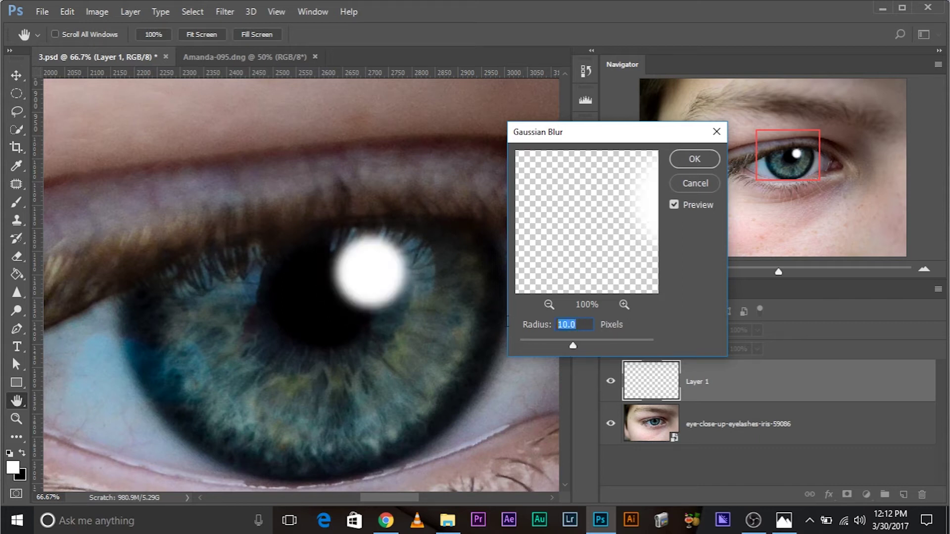
pyautogui.write('15')
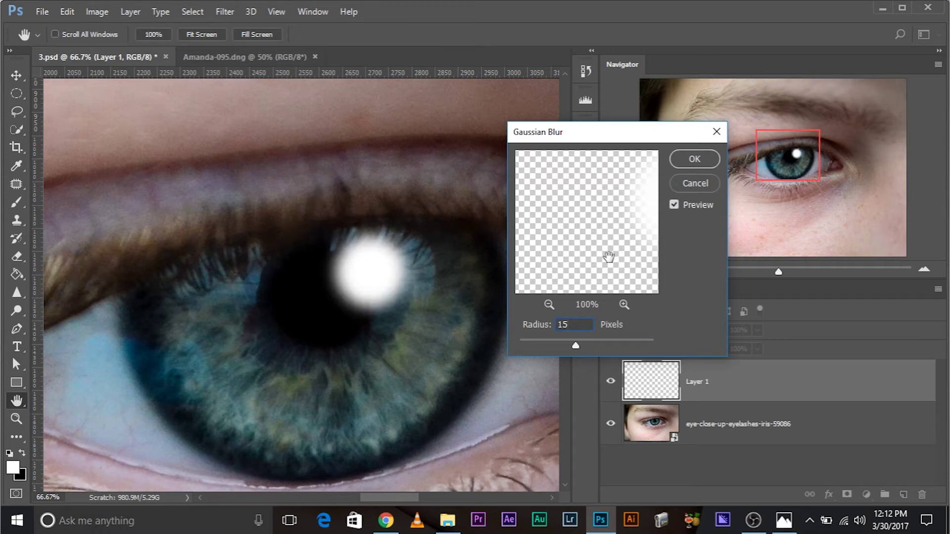
pyautogui.click(695, 159)
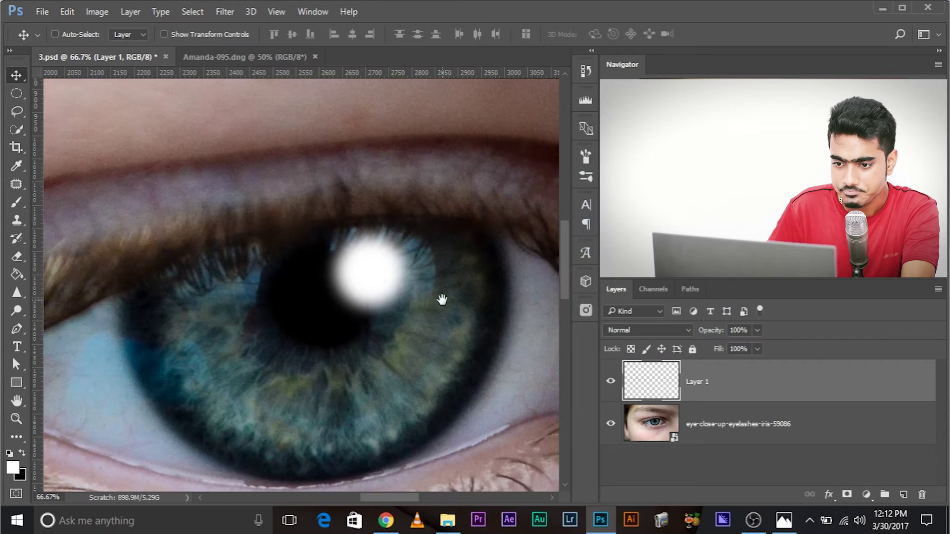
# Alt-drag the soft highlight down-left to create Layer 1 copy on the lower iris.
pyautogui.moveTo(442, 299); pyautogui.dragTo(449, 272)
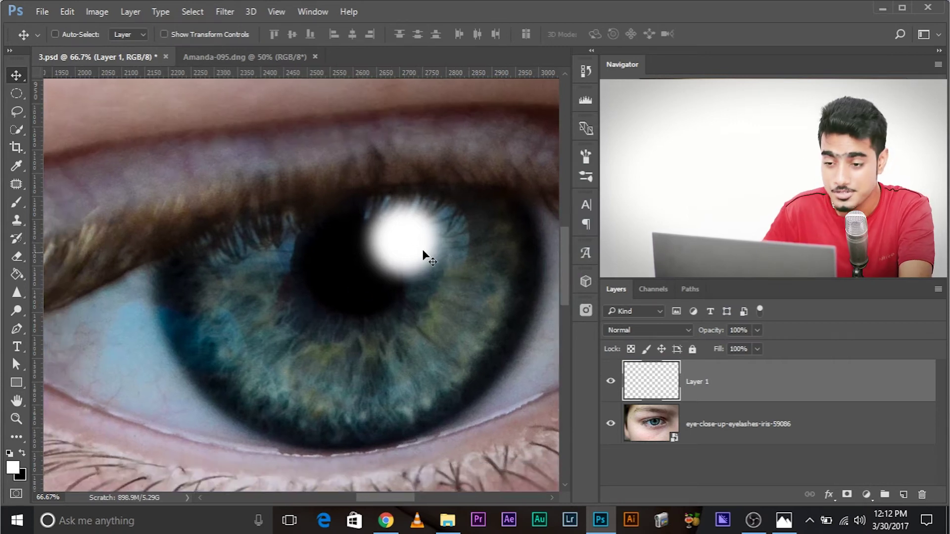
pyautogui.moveTo(408, 241); pyautogui.dragTo(294, 365)
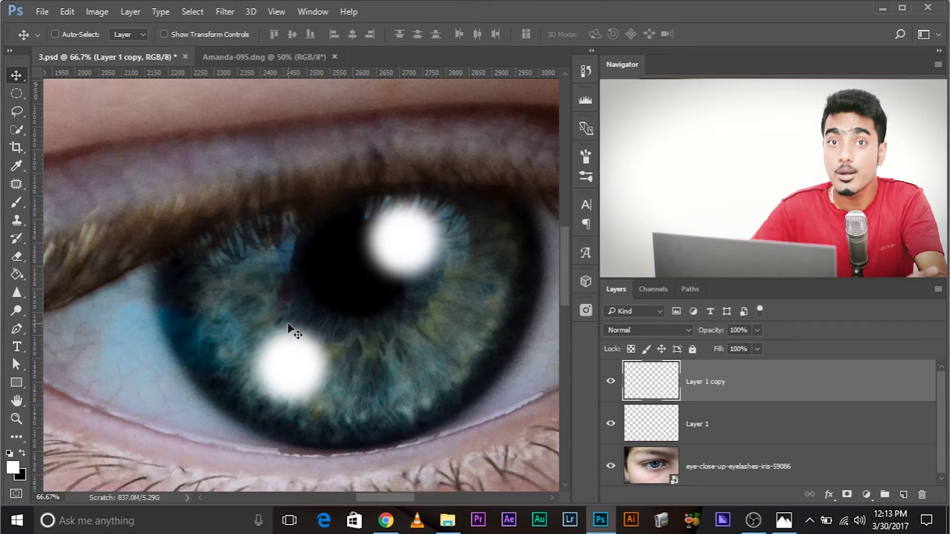
pyautogui.click(236, 14)
# Soften the Layer 1 copy highlight with a 30-pixel Gaussian Blur.
pyautogui.click(233, 14)
pyautogui.click(233, 13)
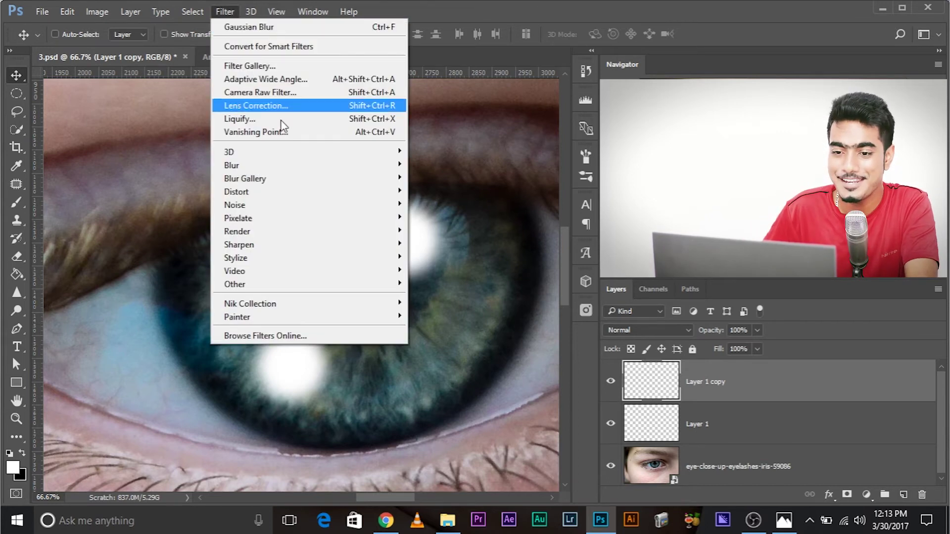
pyautogui.moveTo(332, 165)
pyautogui.click(462, 217)
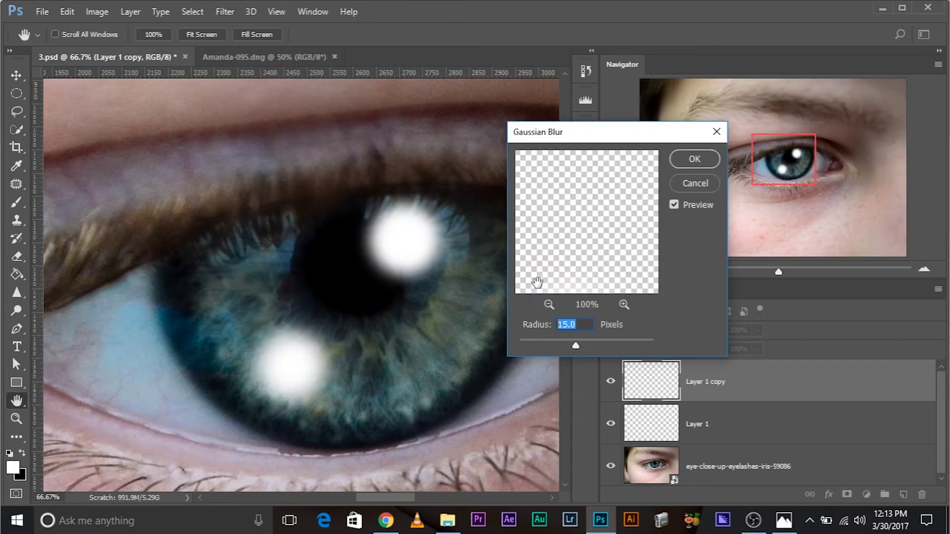
pyautogui.write('30')
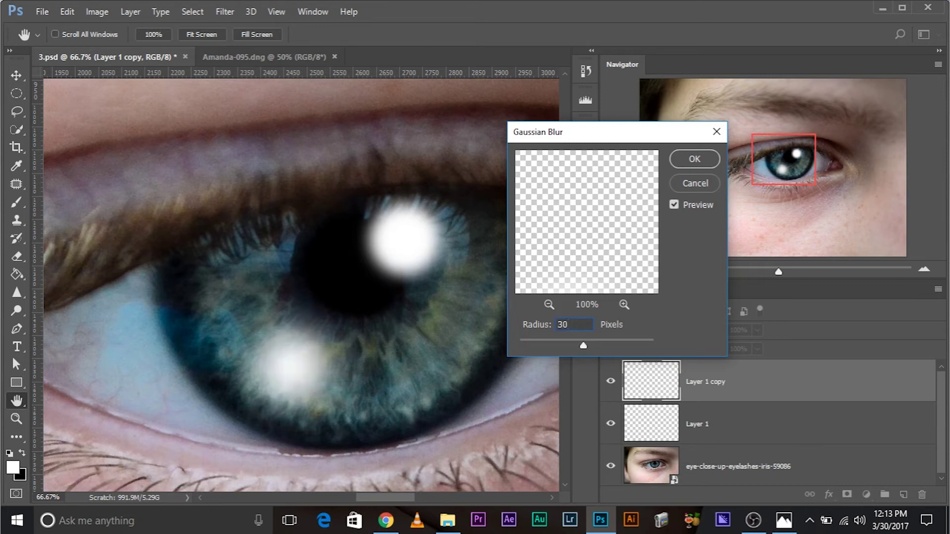
pyautogui.click(694, 159)
# Nudge the lower highlight slightly right and the upper highlight slightly left.
pyautogui.press('v')
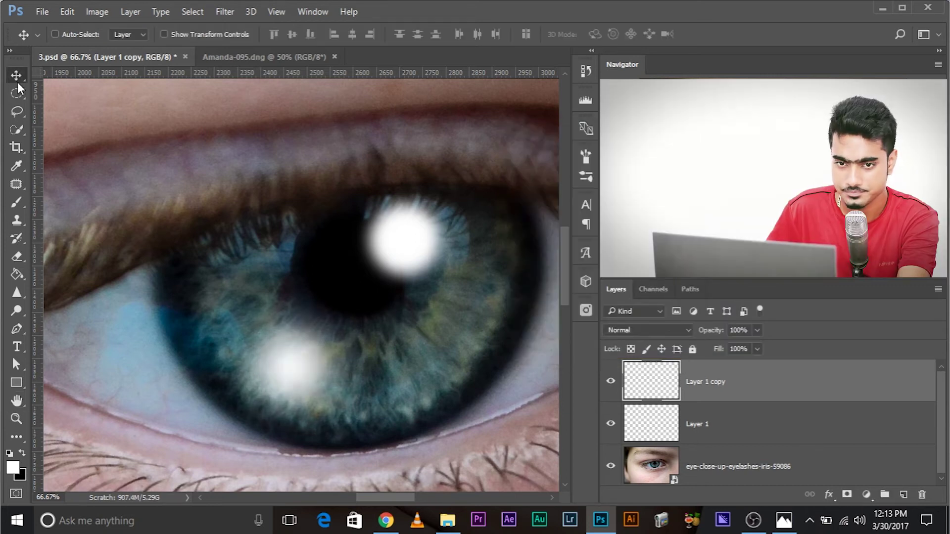
pyautogui.moveTo(296, 367); pyautogui.dragTo(304, 367)
pyautogui.moveTo(409, 239)
pyautogui.mouseDown()
pyautogui.moveTo(400, 240)
pyautogui.moveTo(414, 235)
pyautogui.mouseUp()
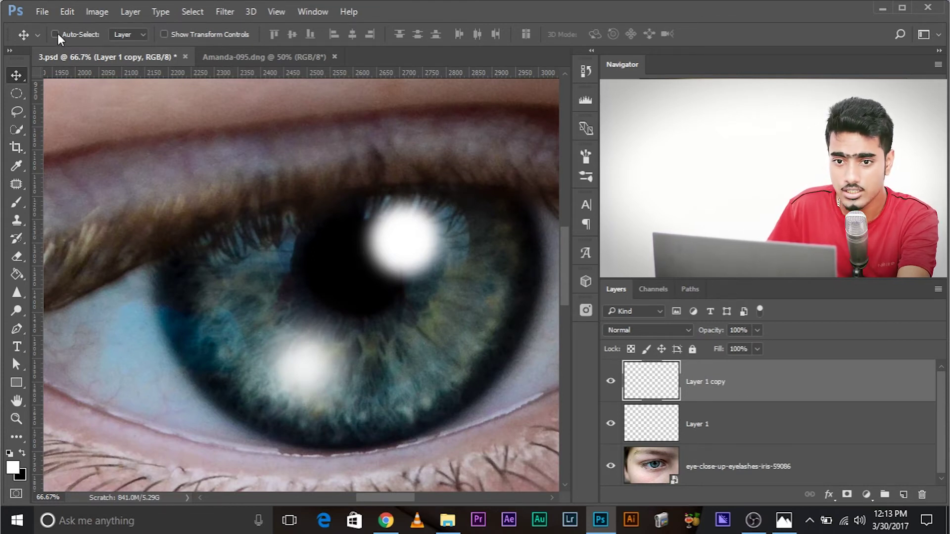
# Reposition the upper catch light on Layer 1 and the lower catch light on Layer 1 copy with small nudges.
pyautogui.moveTo(402, 230); pyautogui.dragTo(414, 237)
pyautogui.click(299, 375)
pyautogui.moveTo(299, 374); pyautogui.dragTo(306, 377)
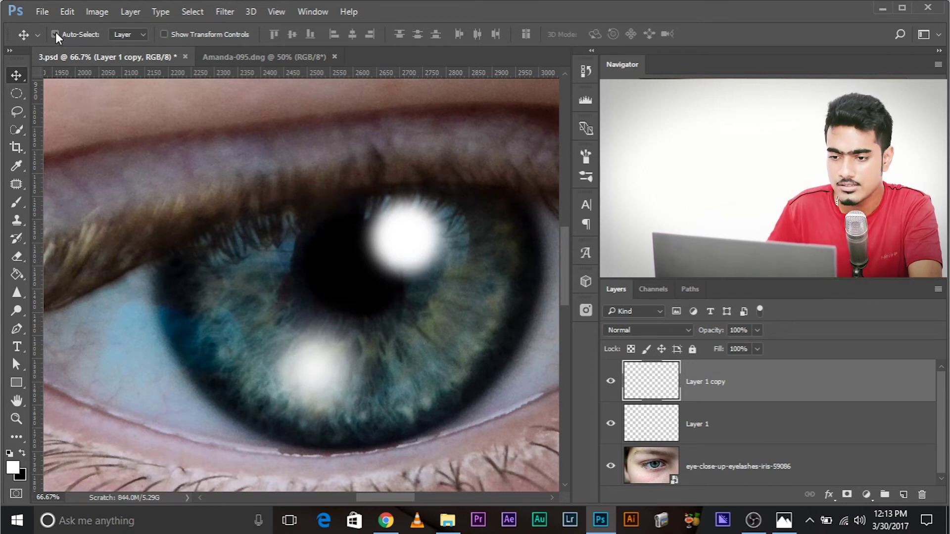
pyautogui.keyDown('ctrl'); pyautogui.click(384, 233); pyautogui.keyUp('ctrl')
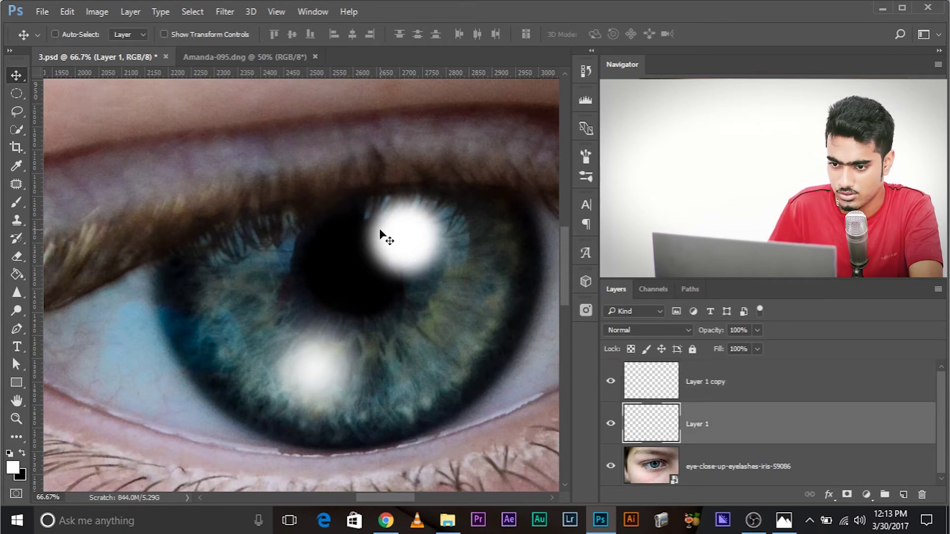
pyautogui.moveTo(409, 247); pyautogui.dragTo(411, 245)
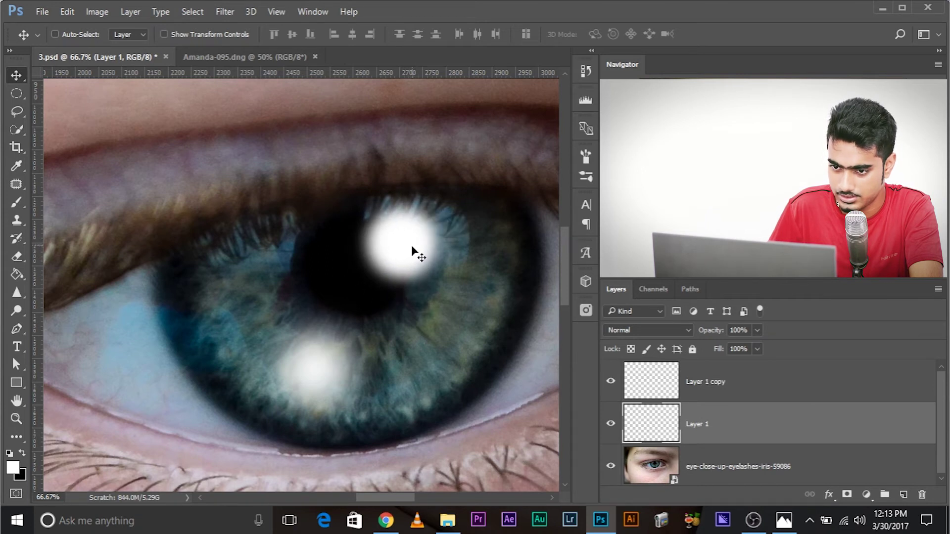
pyautogui.click(743, 396)
pyautogui.moveTo(333, 375); pyautogui.dragTo(329, 367)
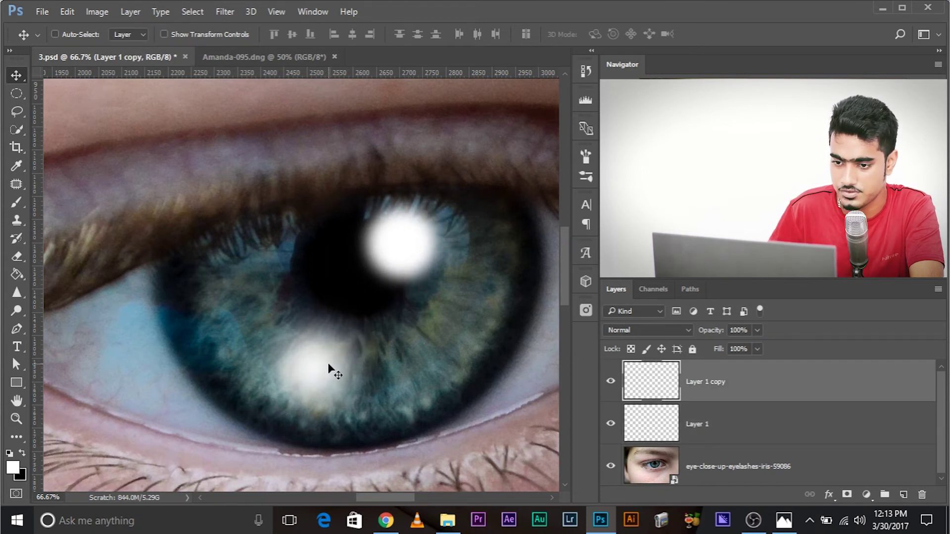
# Select Layer 1 and Layer 1 copy together and group them with Ctrl+G into Group 1.
pyautogui.hotkey('ctrl', '-')
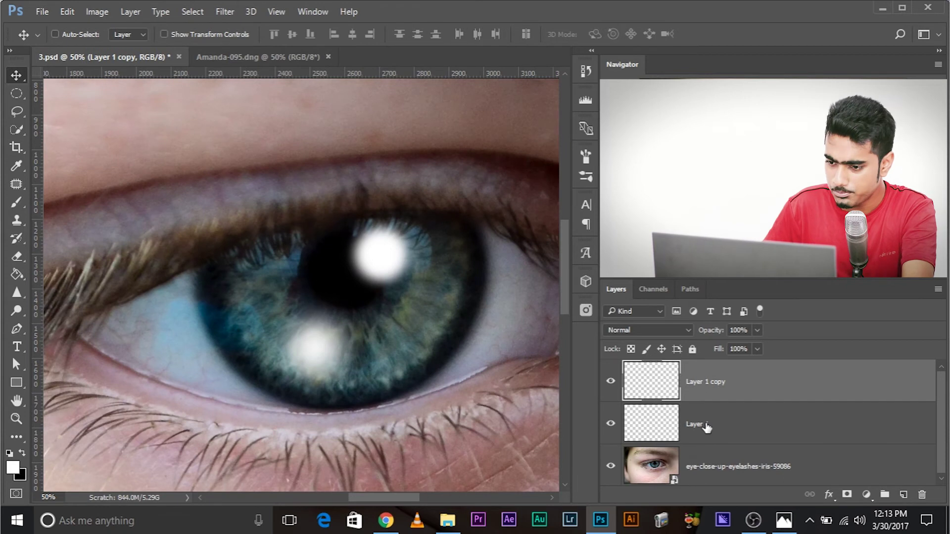
pyautogui.keyDown('ctrl'); pyautogui.click(731, 421); pyautogui.keyUp('ctrl')
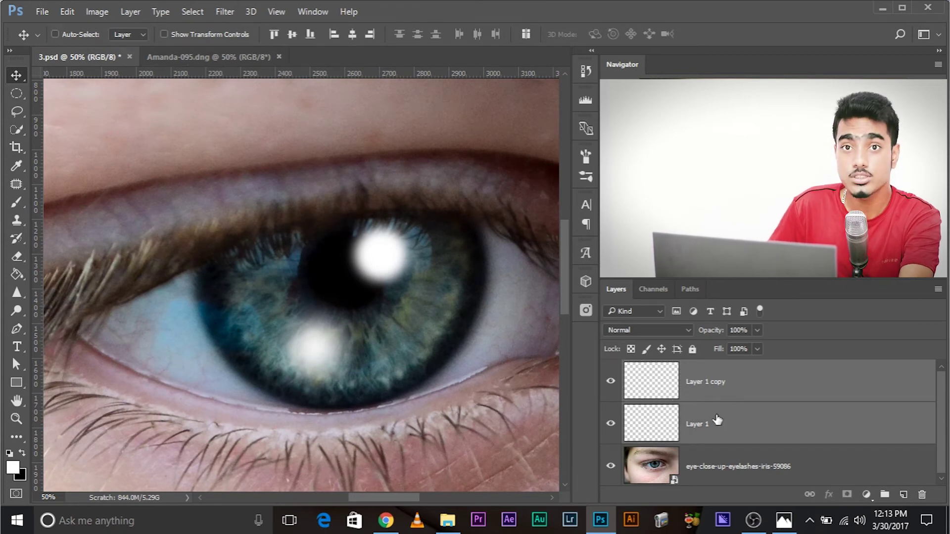
pyautogui.press('ctrl')
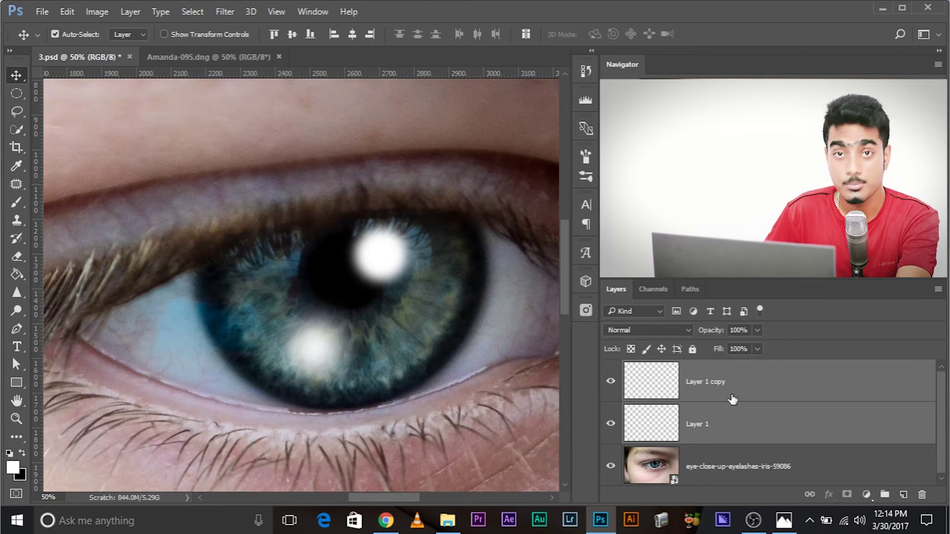
pyautogui.hotkey('ctrl', 'g')
pyautogui.hotkey('ctrl', '-')
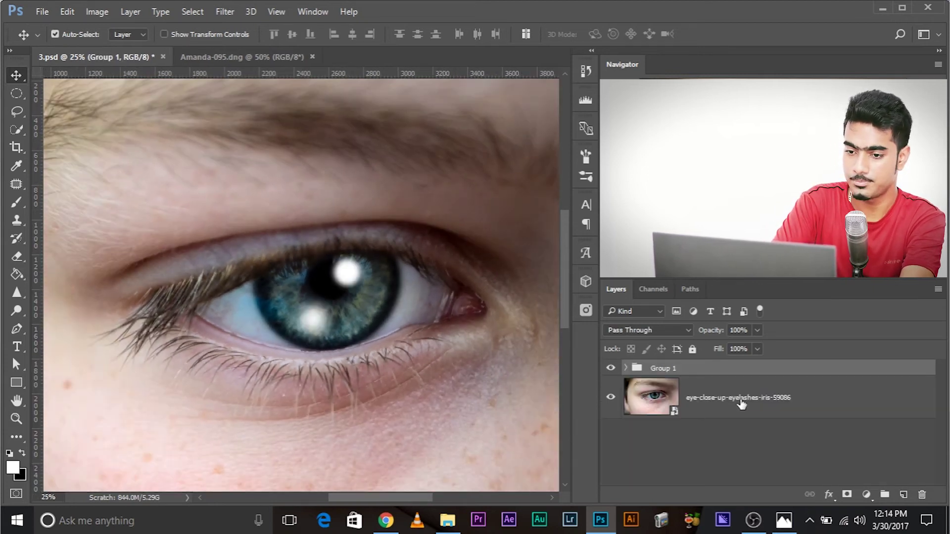
pyautogui.hotkey('ctrl', '-')
pyautogui.hotkey('ctrl', '+')
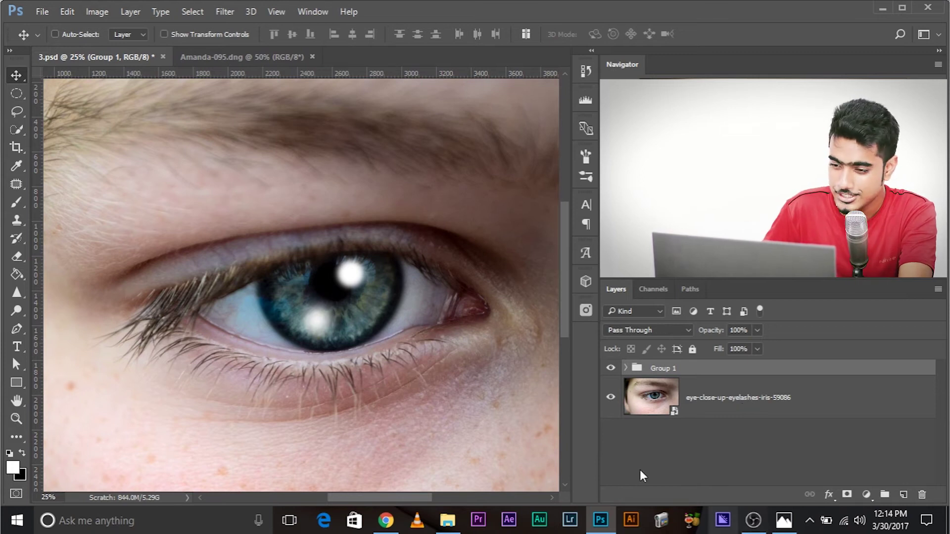
# Set Group 1's blend mode to Overlay and zoom in on the iris.
pyautogui.click(643, 331)
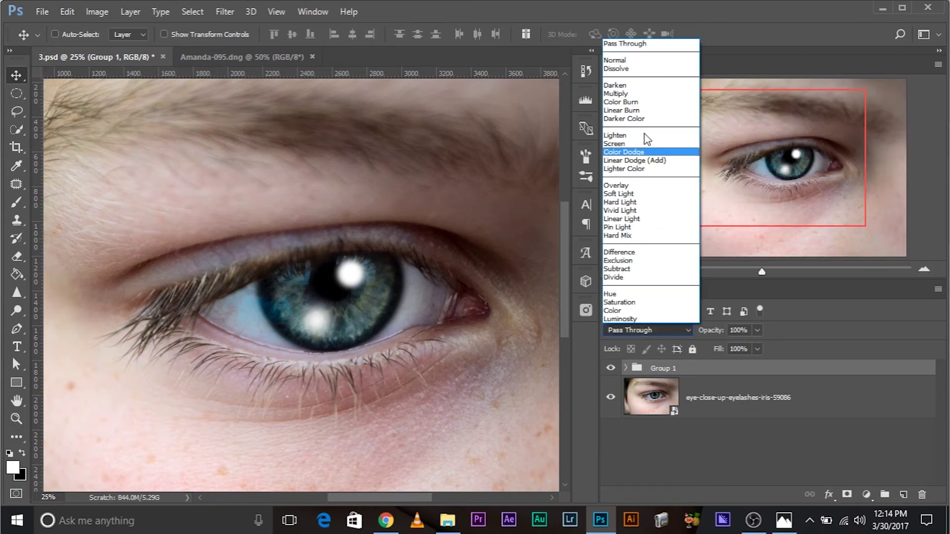
pyautogui.click(618, 186)
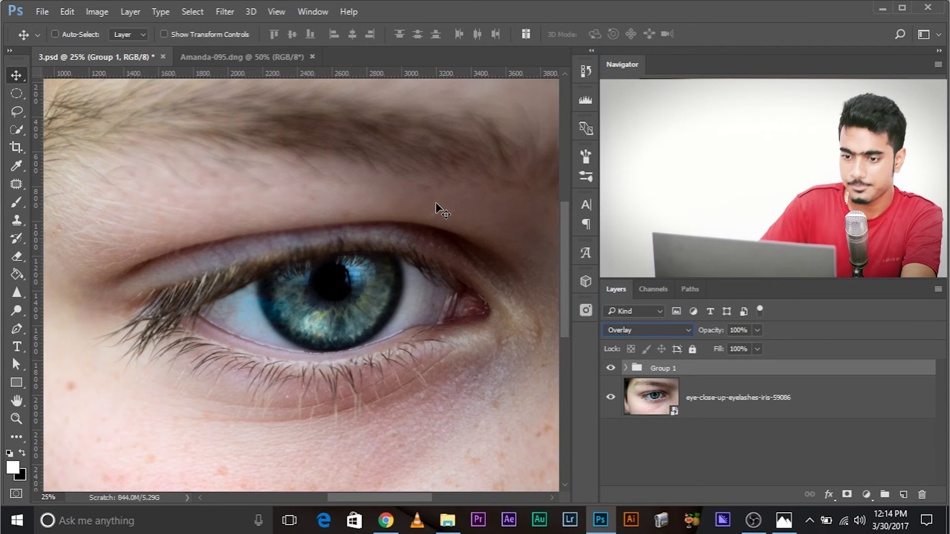
pyautogui.press('ctrl')
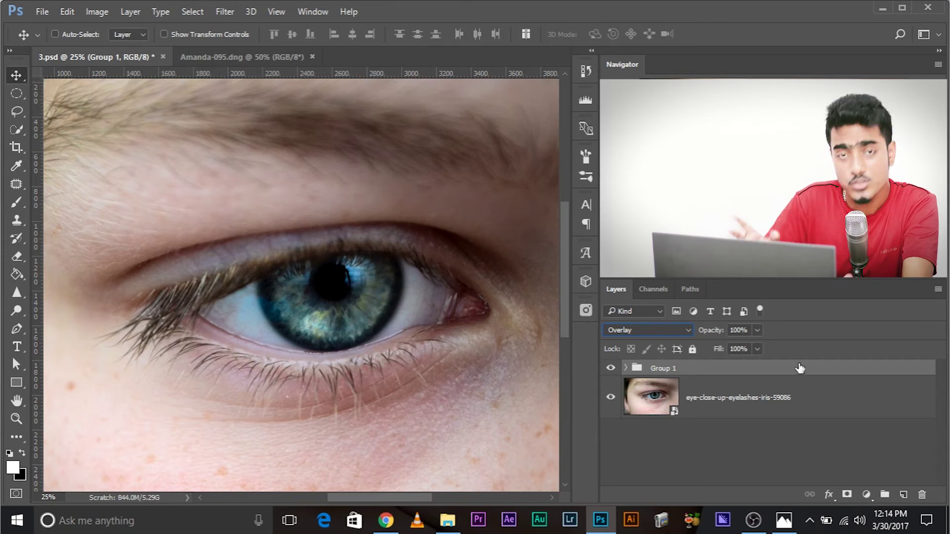
pyautogui.hotkey('ctrl', '+')
pyautogui.hotkey('ctrl', '+')
pyautogui.hotkey('ctrl', '+')
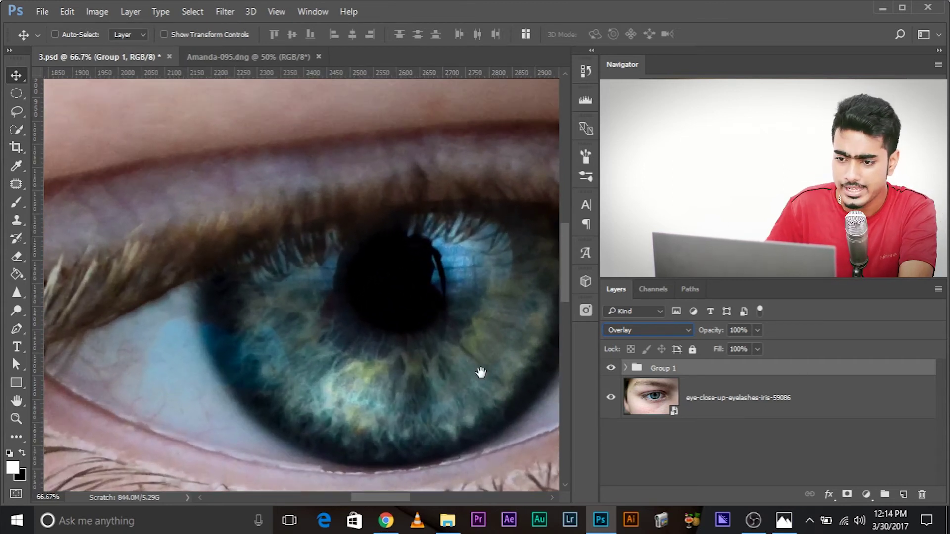
pyautogui.moveTo(481, 373); pyautogui.dragTo(470, 375)
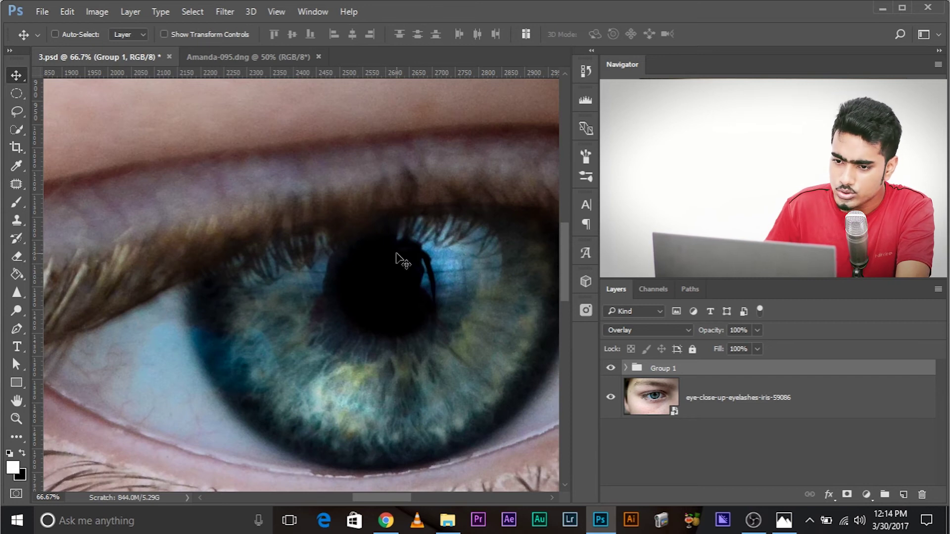
# Duplicate Group 1 as Group 1 copy and start lowering the copy's opacity.
pyautogui.moveTo(684, 368); pyautogui.dragTo(904, 494)
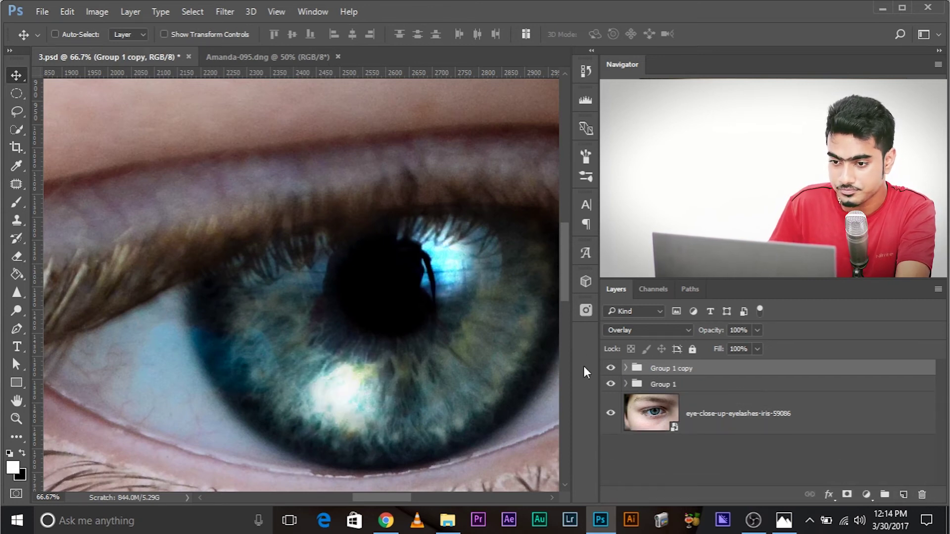
pyautogui.click(758, 331)
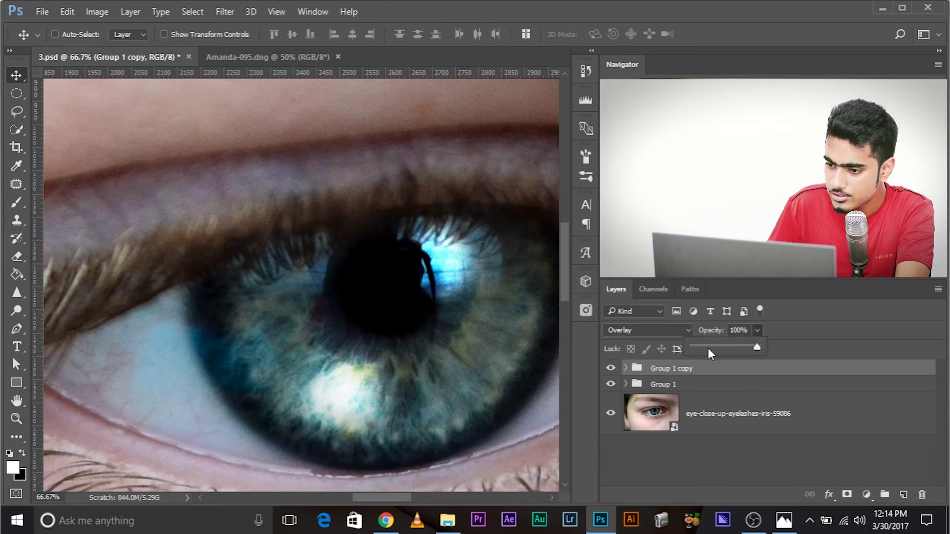
pyautogui.moveTo(708, 348); pyautogui.dragTo(704, 347)
# Set Group 1 copy to Pass Through blend mode and bring its opacity down to 8%.
pyautogui.click(649, 331)
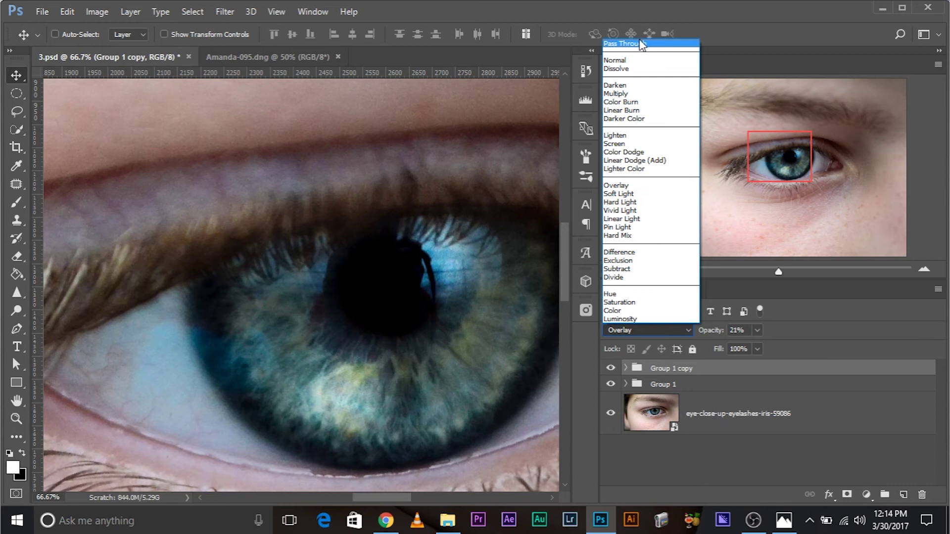
pyautogui.click(636, 44)
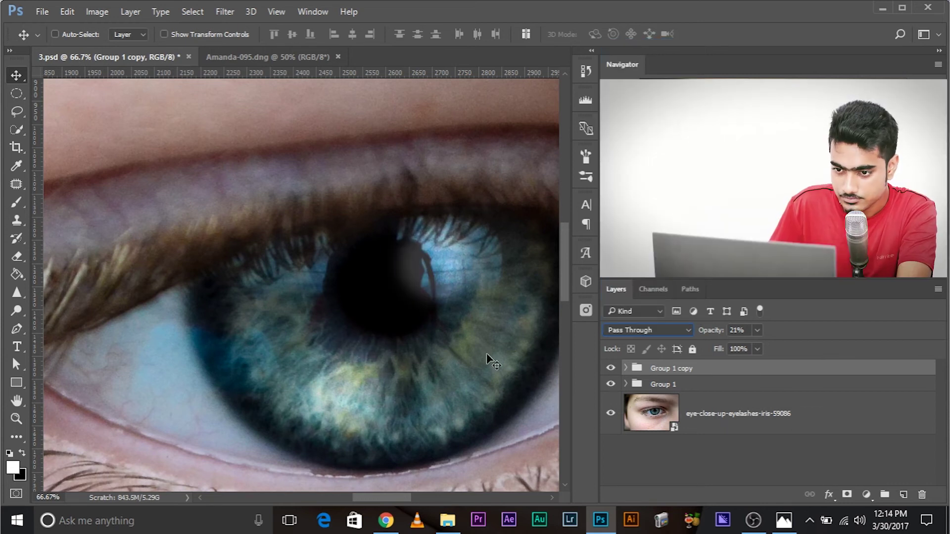
pyautogui.moveTo(447, 271); pyautogui.dragTo(411, 251)
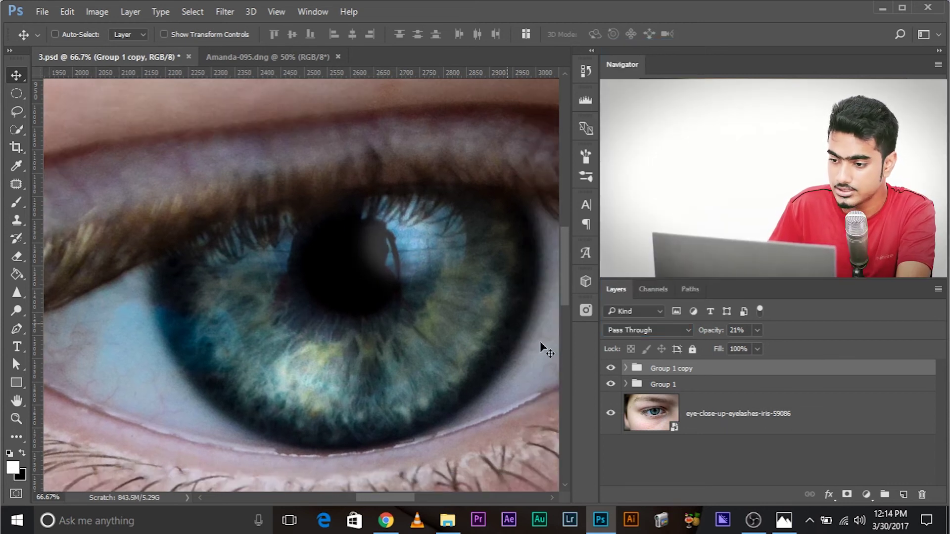
pyautogui.moveTo(745, 346)
pyautogui.mouseDown()
pyautogui.moveTo(758, 348)
pyautogui.moveTo(749, 347)
pyautogui.mouseUp()
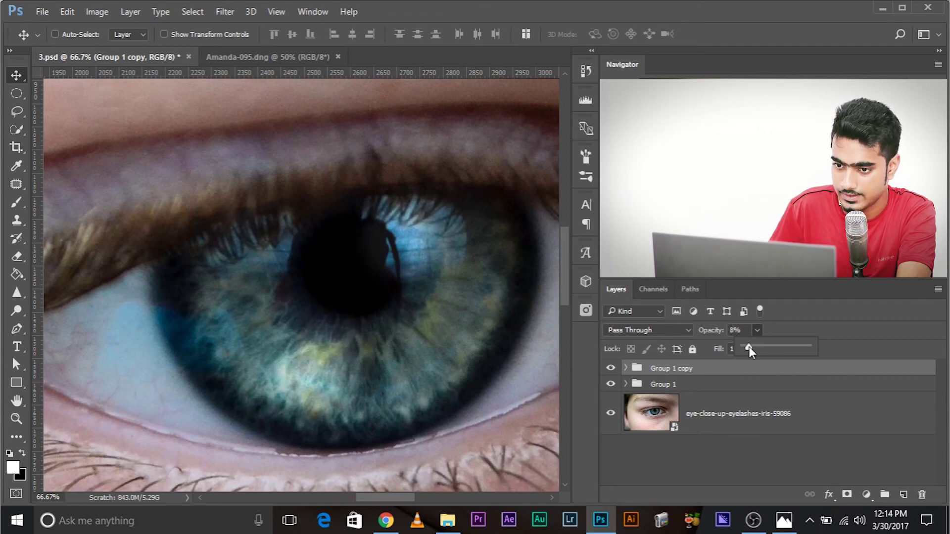
pyautogui.click(690, 370)
# Zoom out and group Group 1 and Group 1 copy into a new Group 2.
pyautogui.hotkey('ctrl', '-')
pyautogui.hotkey('ctrl', '-')
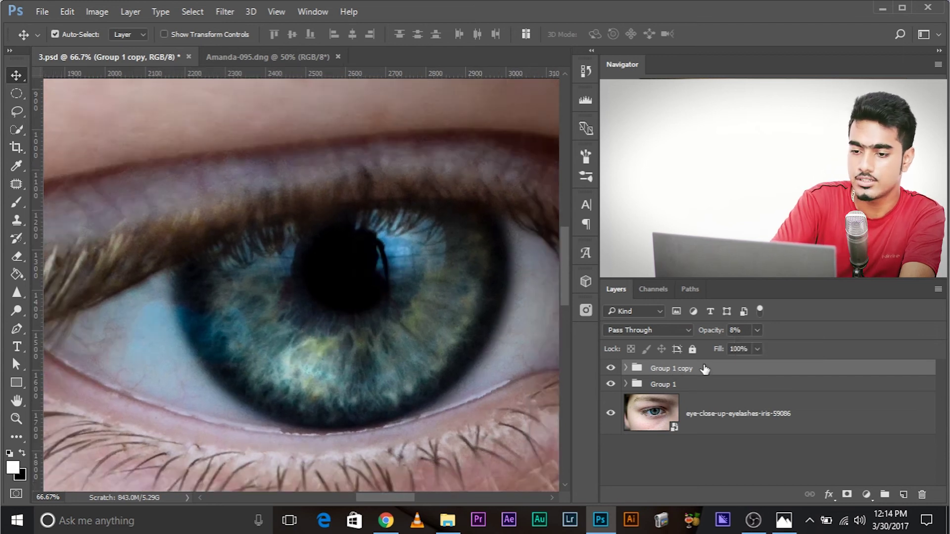
pyautogui.hotkey('ctrl', '-')
pyautogui.hotkey('ctrl', '-')
pyautogui.hotkey('ctrl', '+')
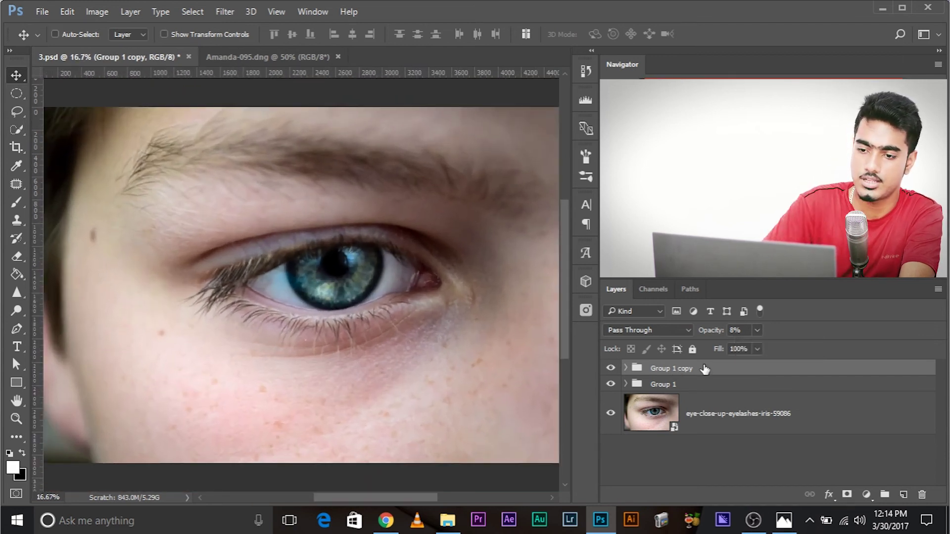
pyautogui.press('ctrl')
pyautogui.keyDown('ctrl'); pyautogui.click(718, 389); pyautogui.keyUp('ctrl')
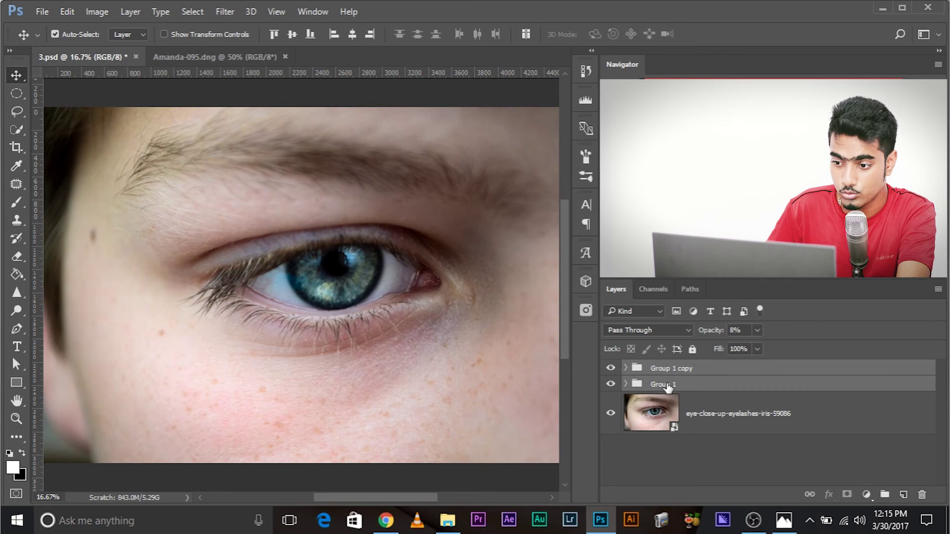
pyautogui.hotkey('ctrl', 'g')
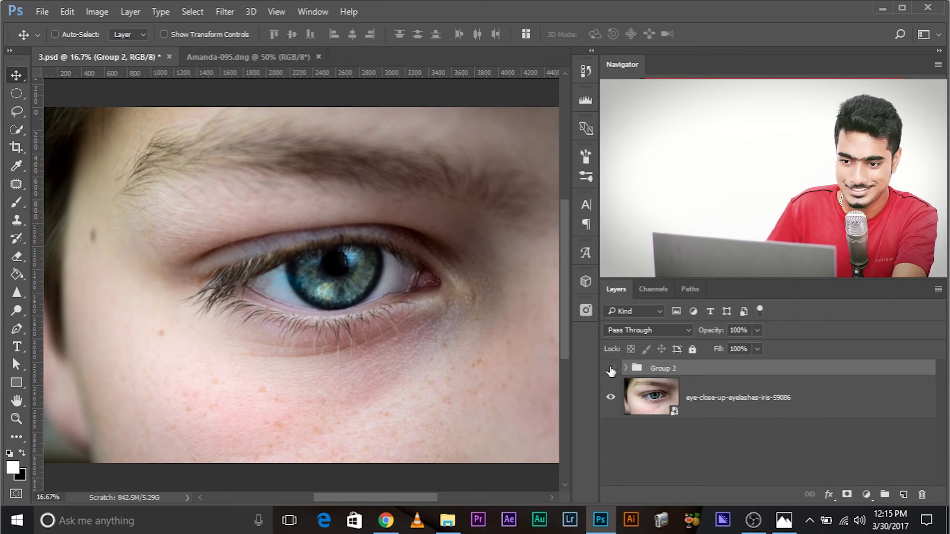
# Hide and reshow Group 2 for a before/after, then duplicate Group 1 inside it.
pyautogui.click(611, 367)
pyautogui.click(611, 368)
pyautogui.click(625, 368)
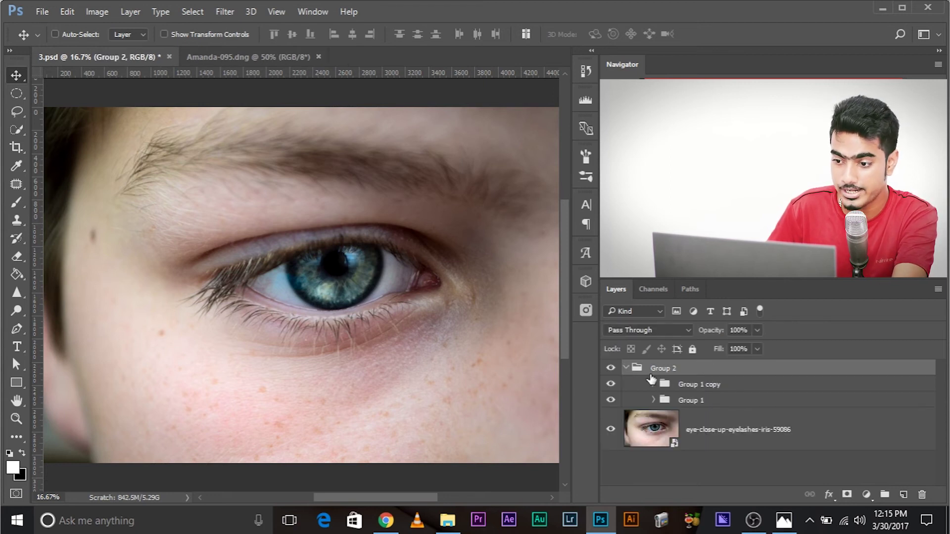
pyautogui.click(714, 399)
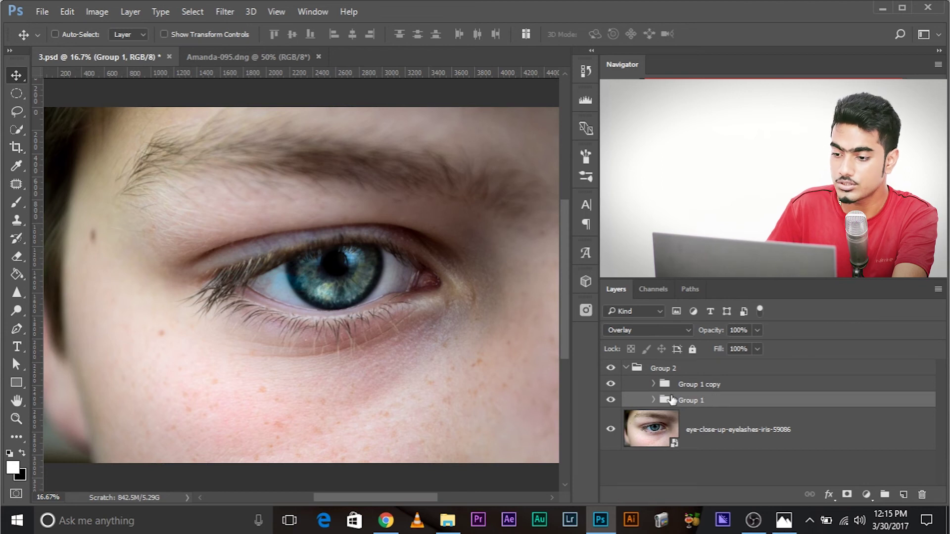
pyautogui.moveTo(711, 400); pyautogui.dragTo(904, 494)
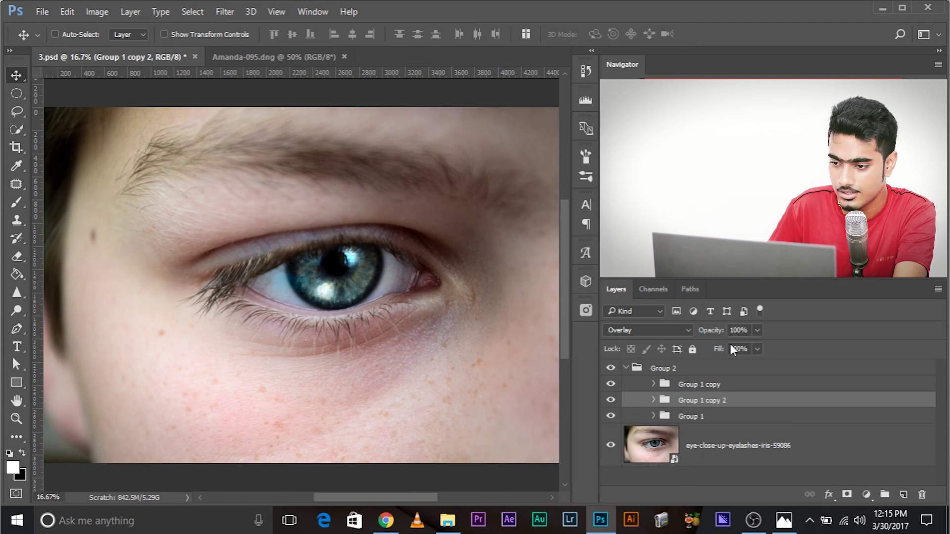
# Set Group 1 copy 2's opacity to 35% in the Layers panel.
pyautogui.click(756, 331)
pyautogui.moveTo(712, 349)
pyautogui.mouseDown()
pyautogui.moveTo(688, 348)
pyautogui.moveTo(735, 349)
pyautogui.moveTo(719, 349)
pyautogui.mouseUp()
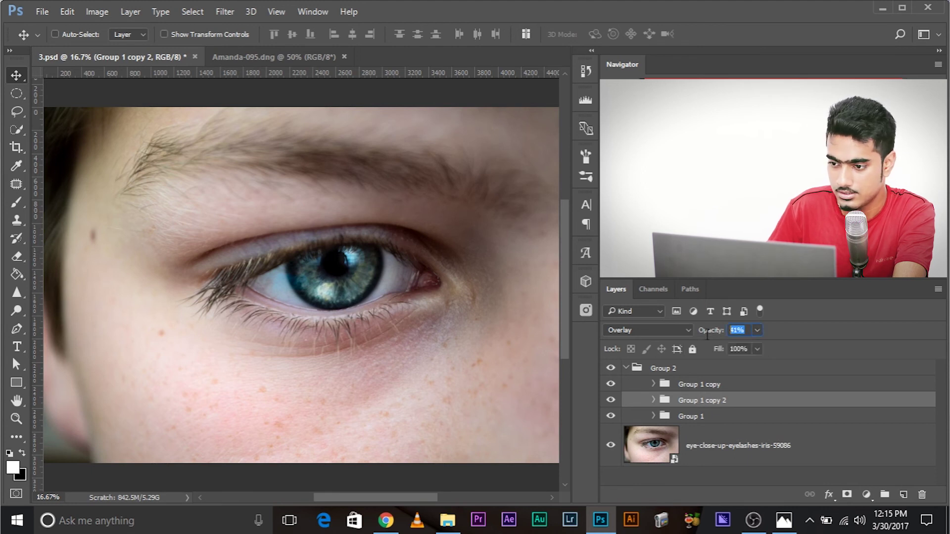
pyautogui.write('35')
pyautogui.press('Return')
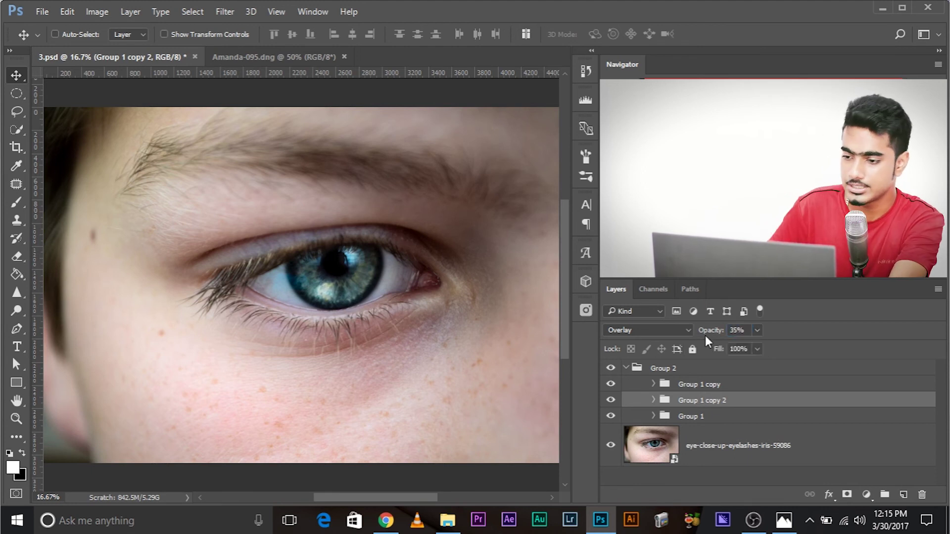
pyautogui.click(610, 368)
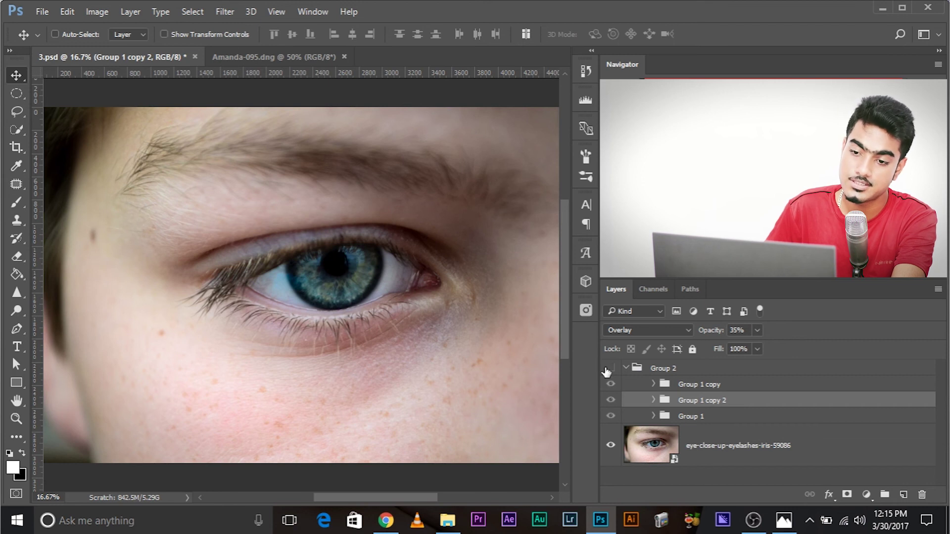
pyautogui.click(609, 369)
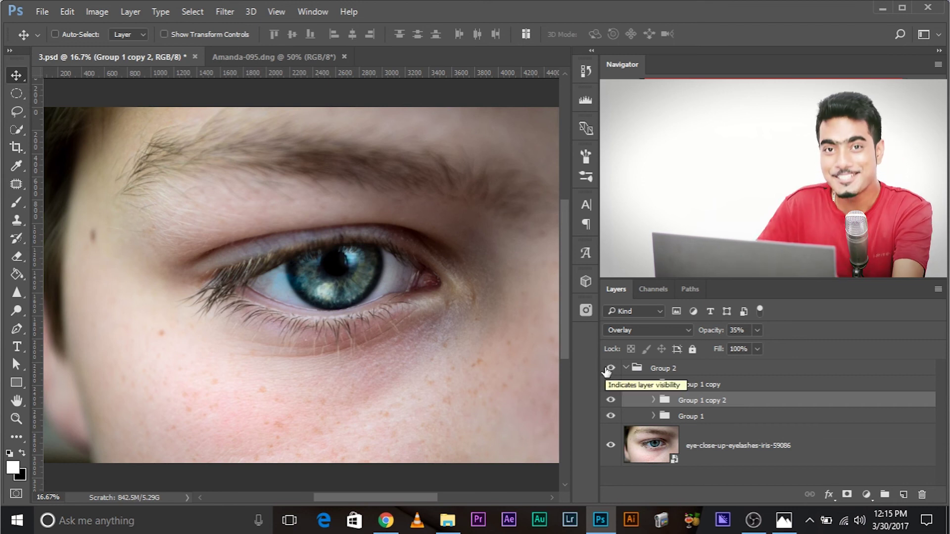